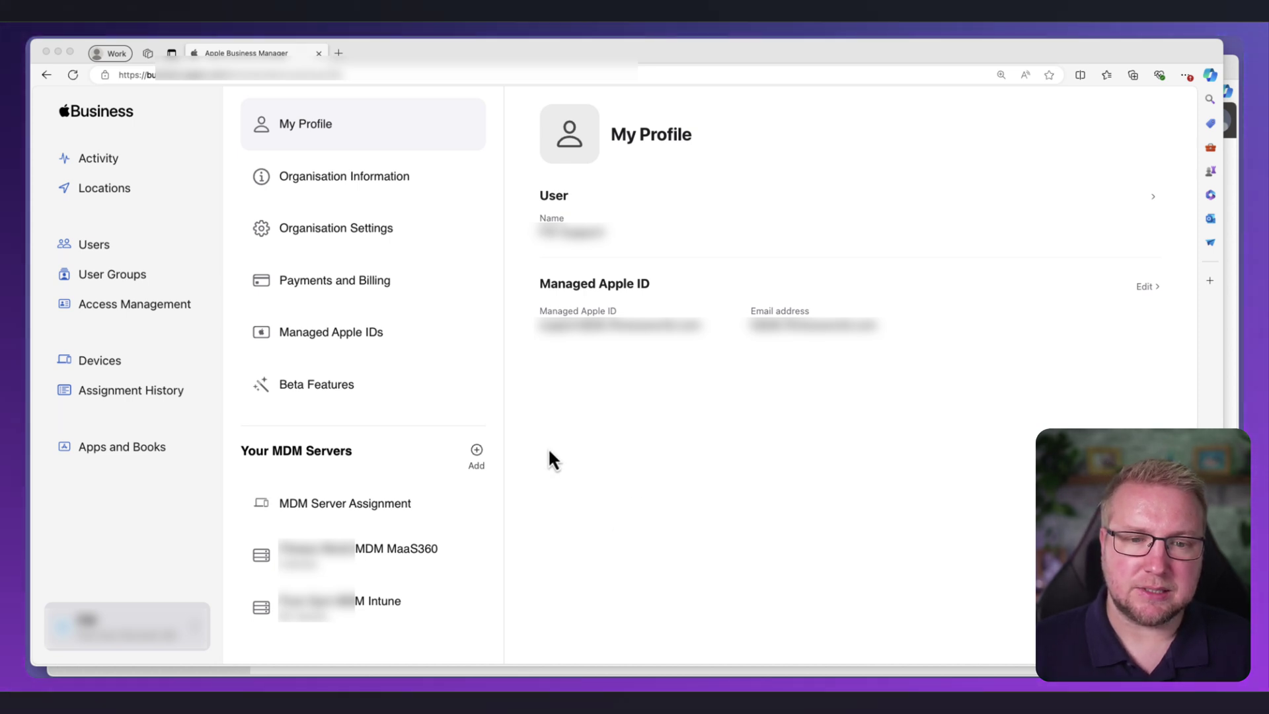
Add an MDM server named 'Mle MDM' with device release turned off.
left_click(476, 452)
left_click_drag(679, 233, 549, 228)
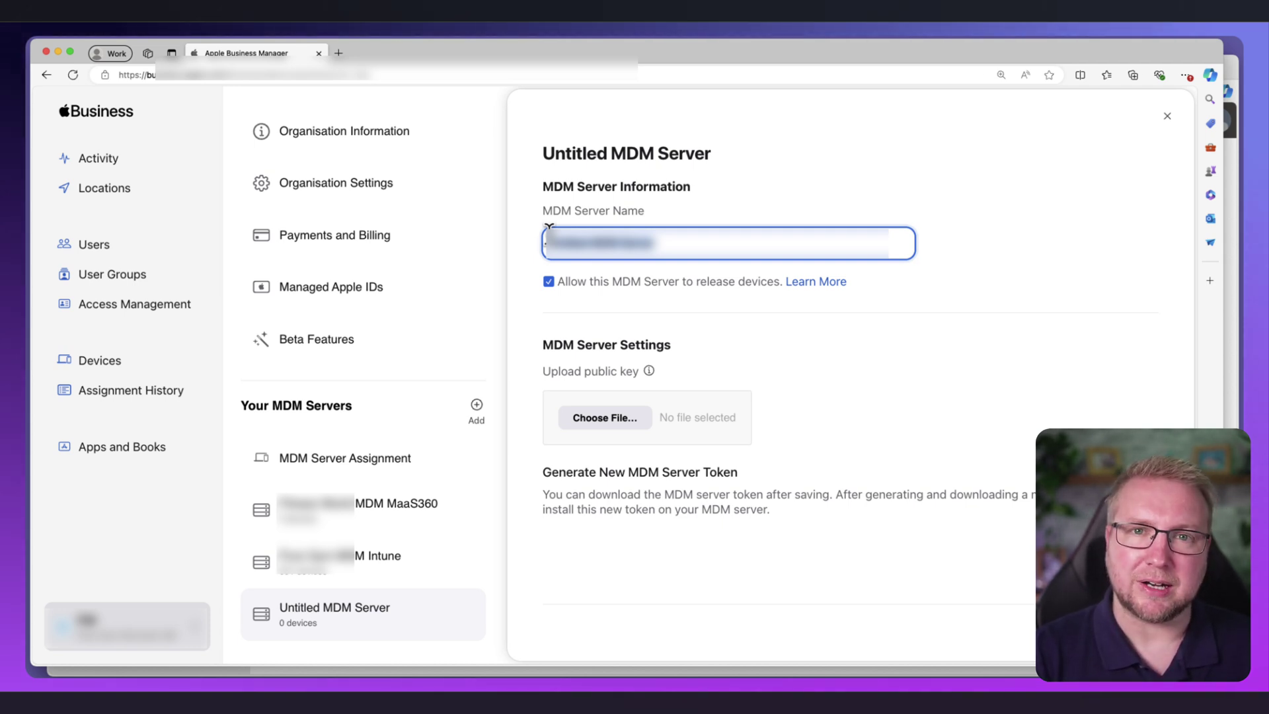
type("M")
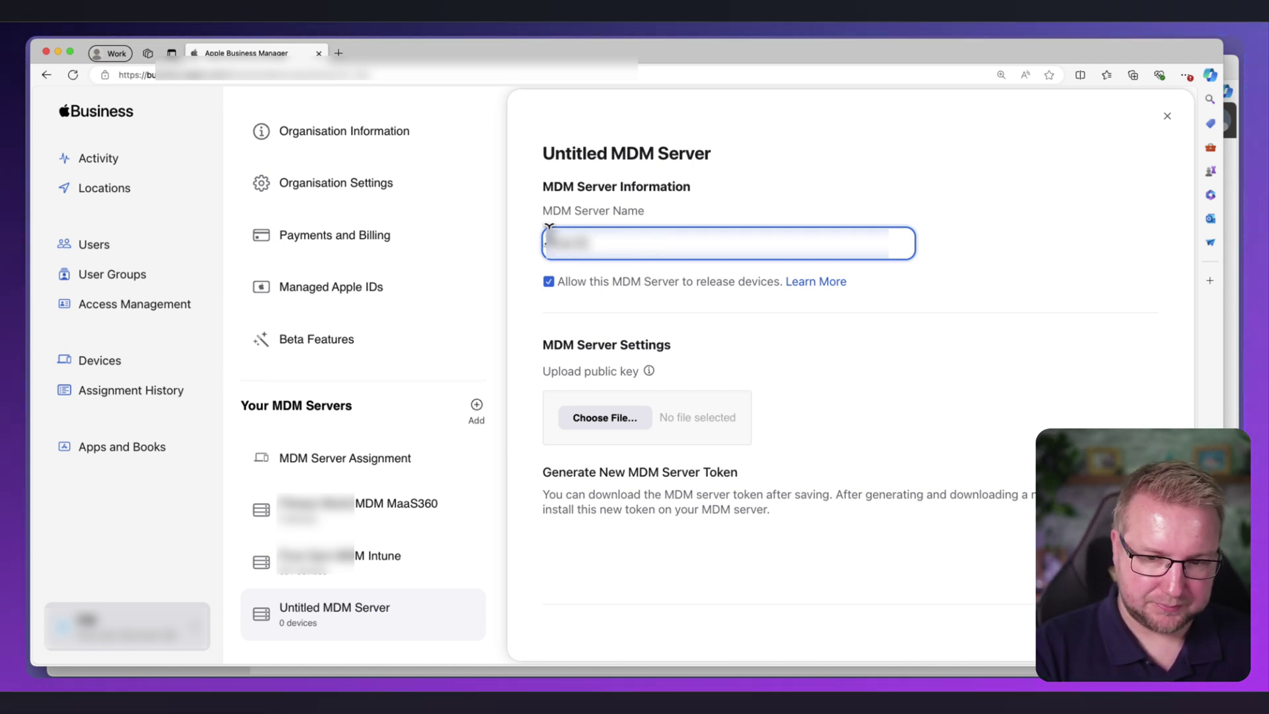
type("le")
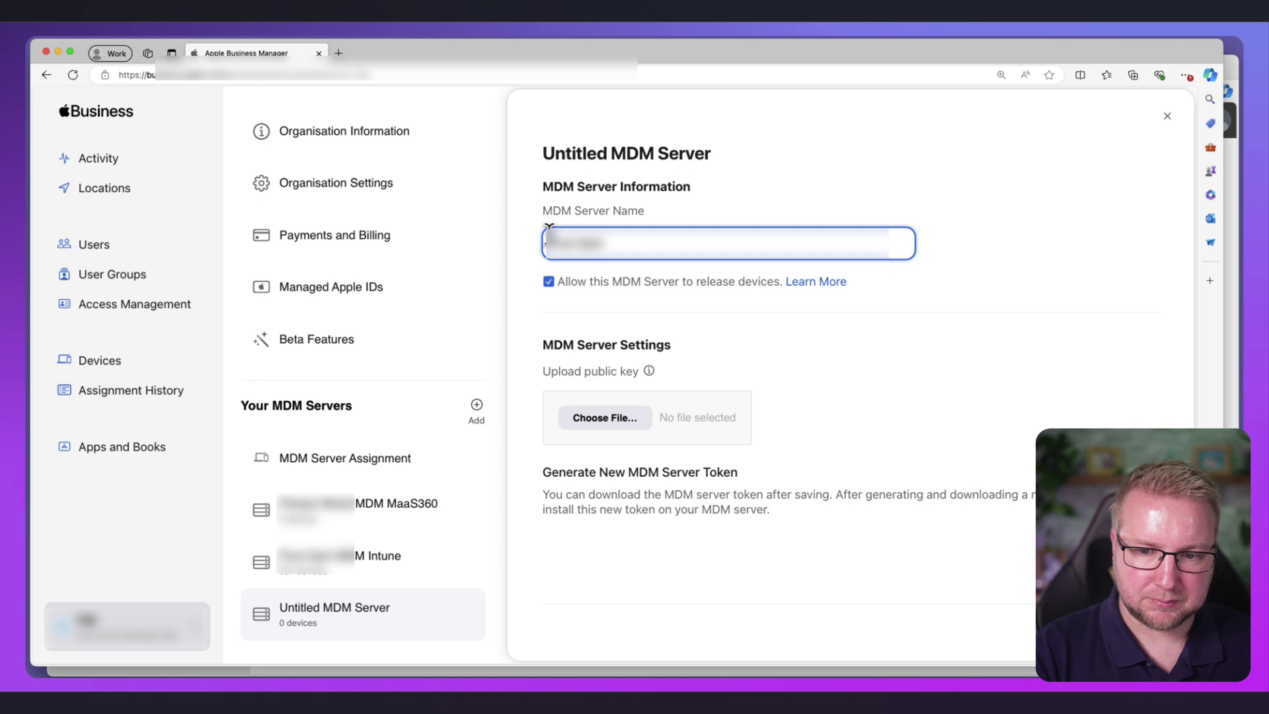
type(" MDM")
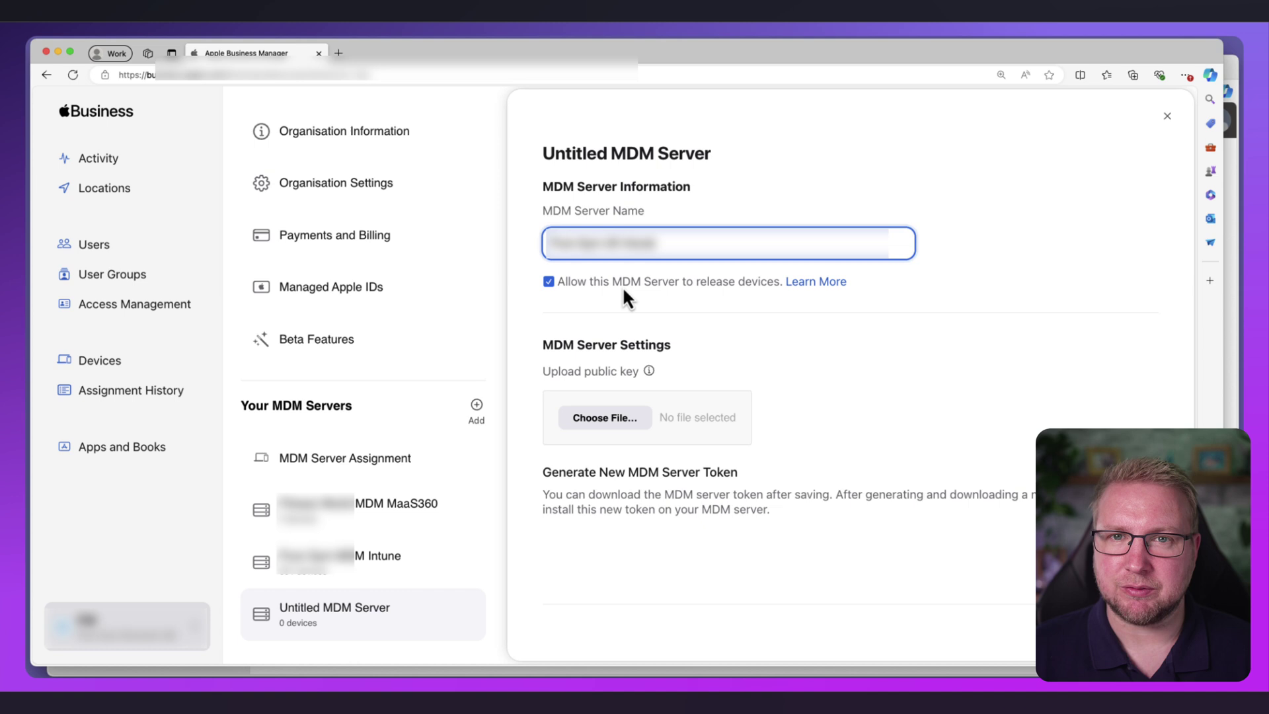
left_click(621, 284)
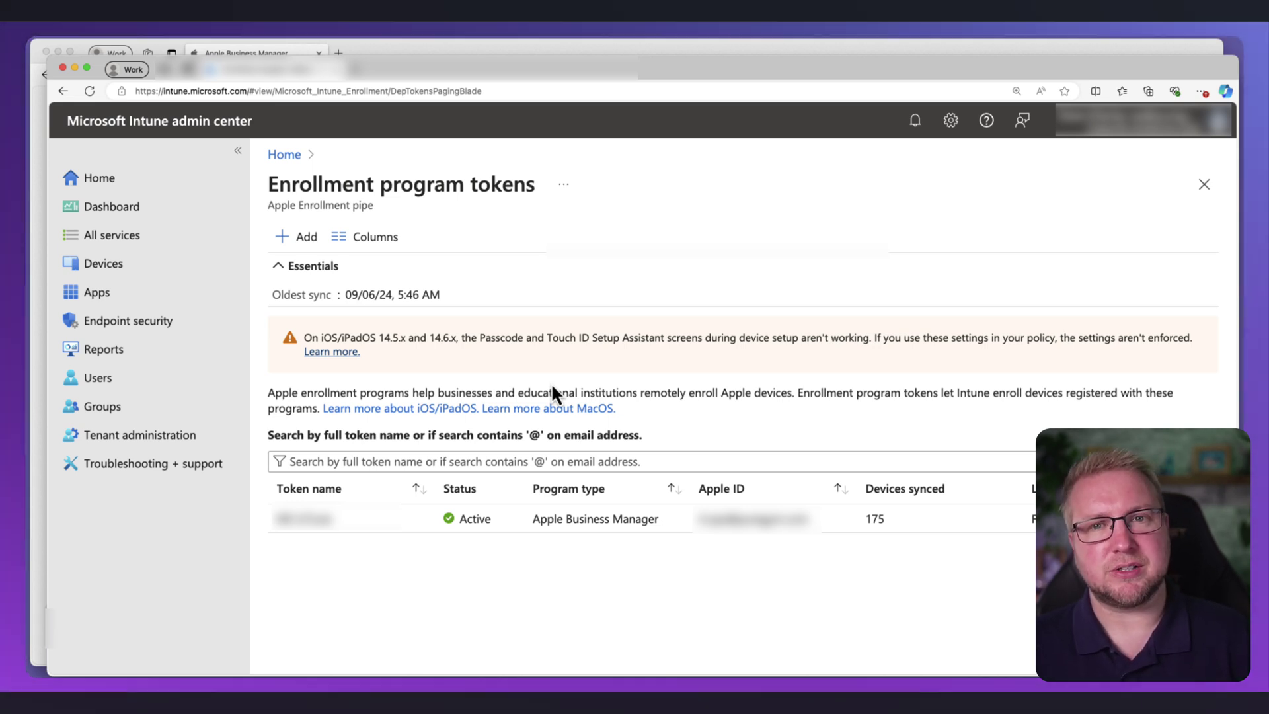
Start a new enrollment program token, agree to data sharing with Apple, and download the Intune public key.
left_click(305, 246)
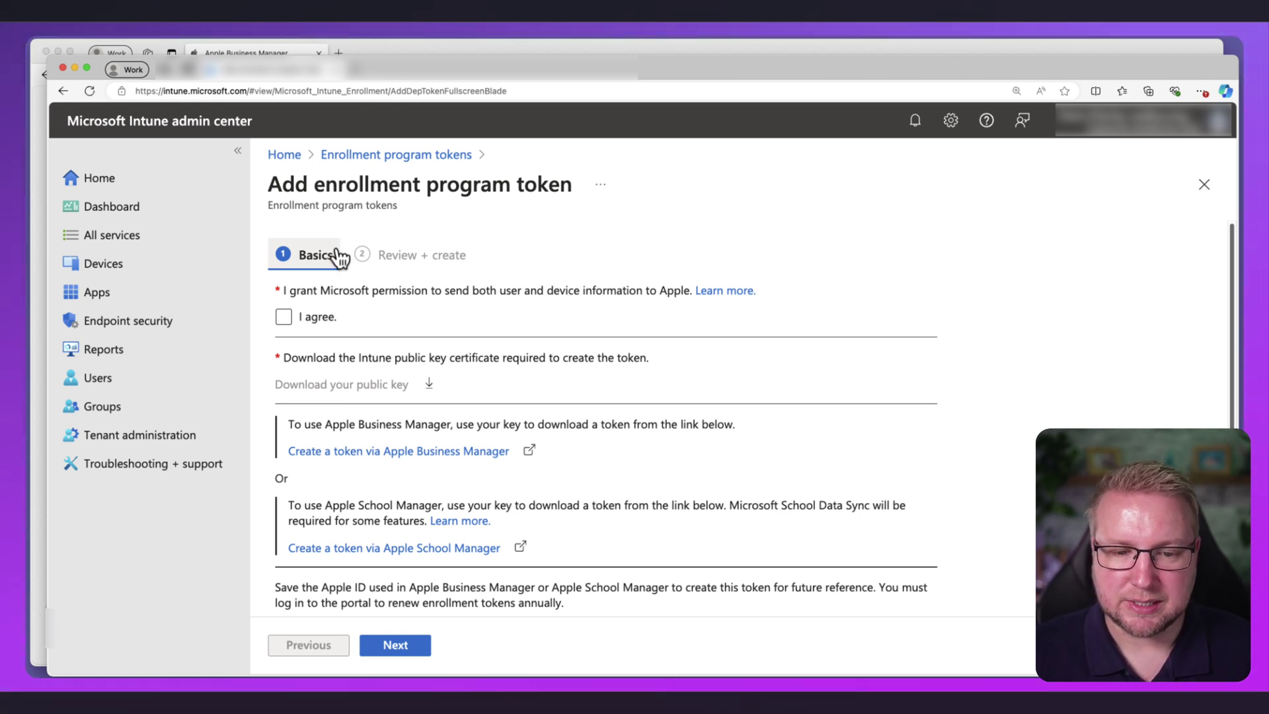
left_click(284, 320)
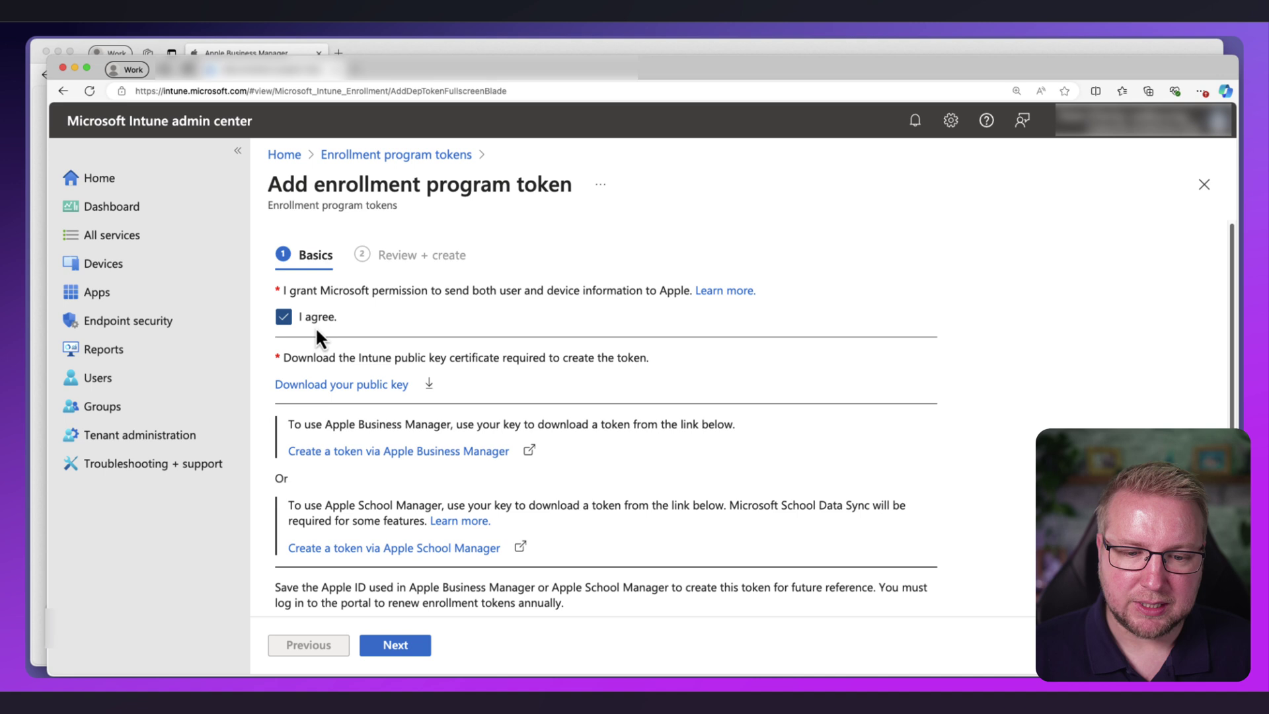
left_click(352, 387)
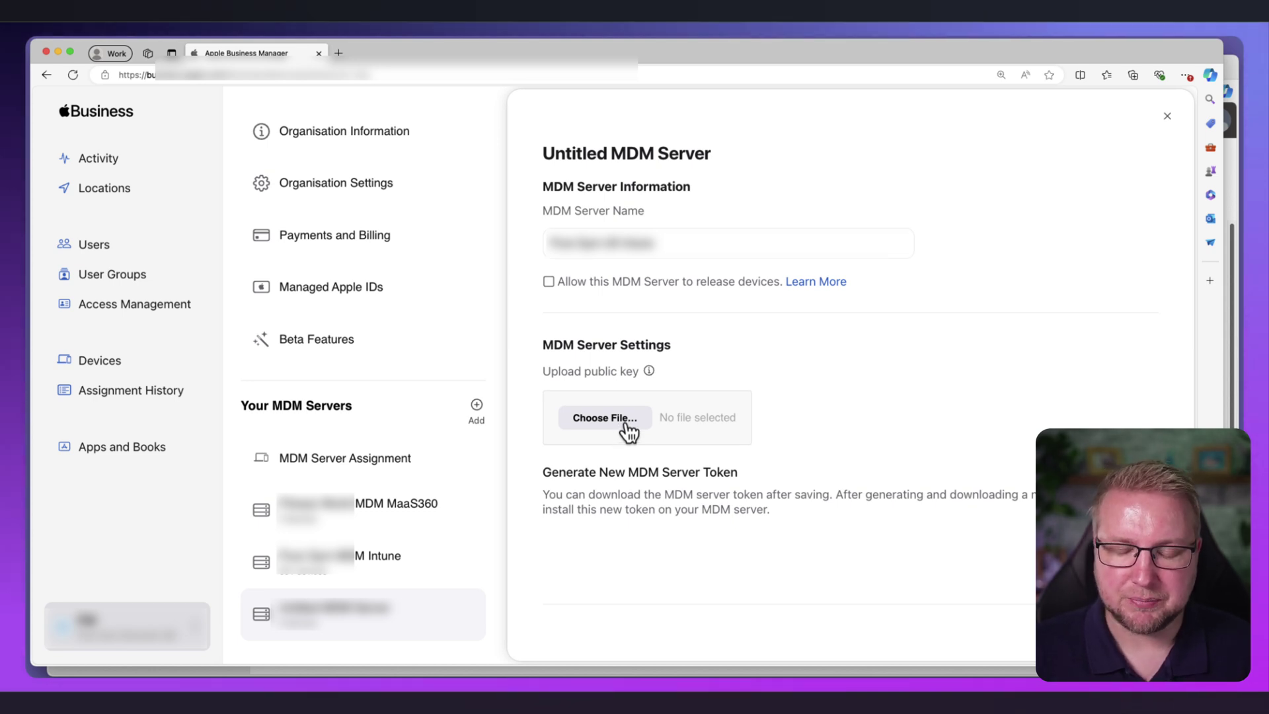
Upload the IntuneKey .pem public key from Downloads to the new MDM server and save it.
left_click(618, 419)
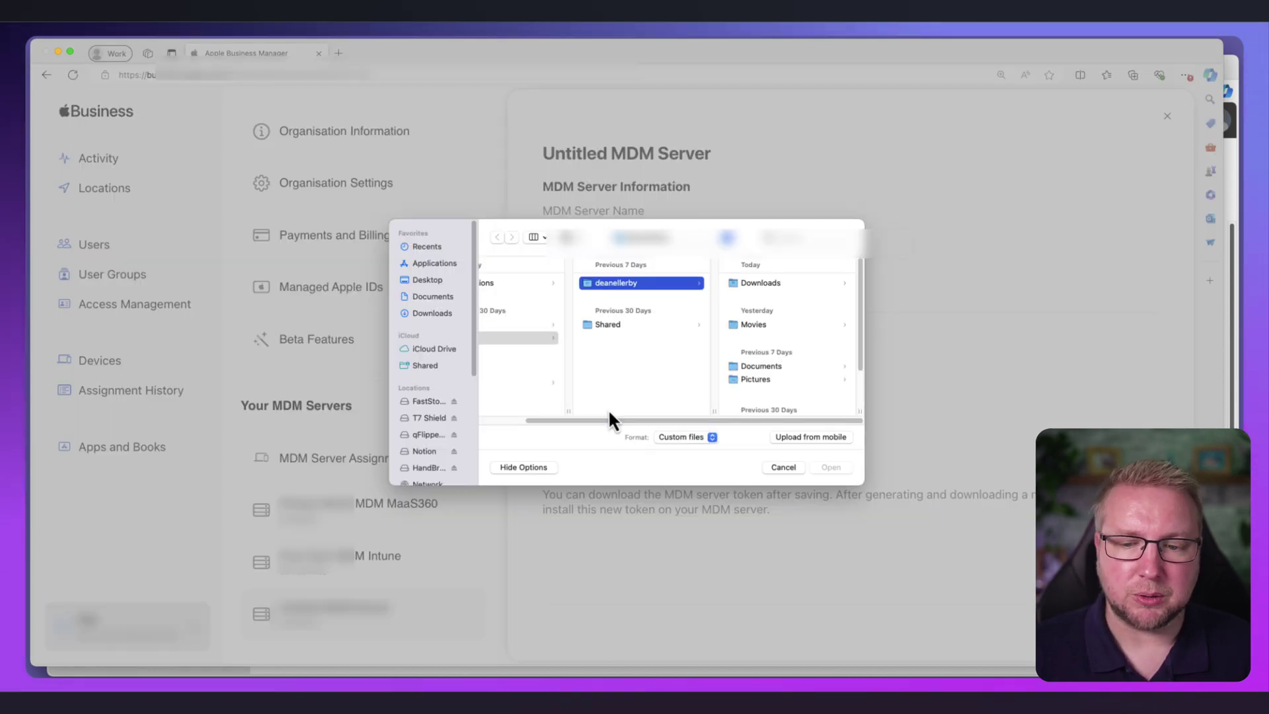
left_click(776, 282)
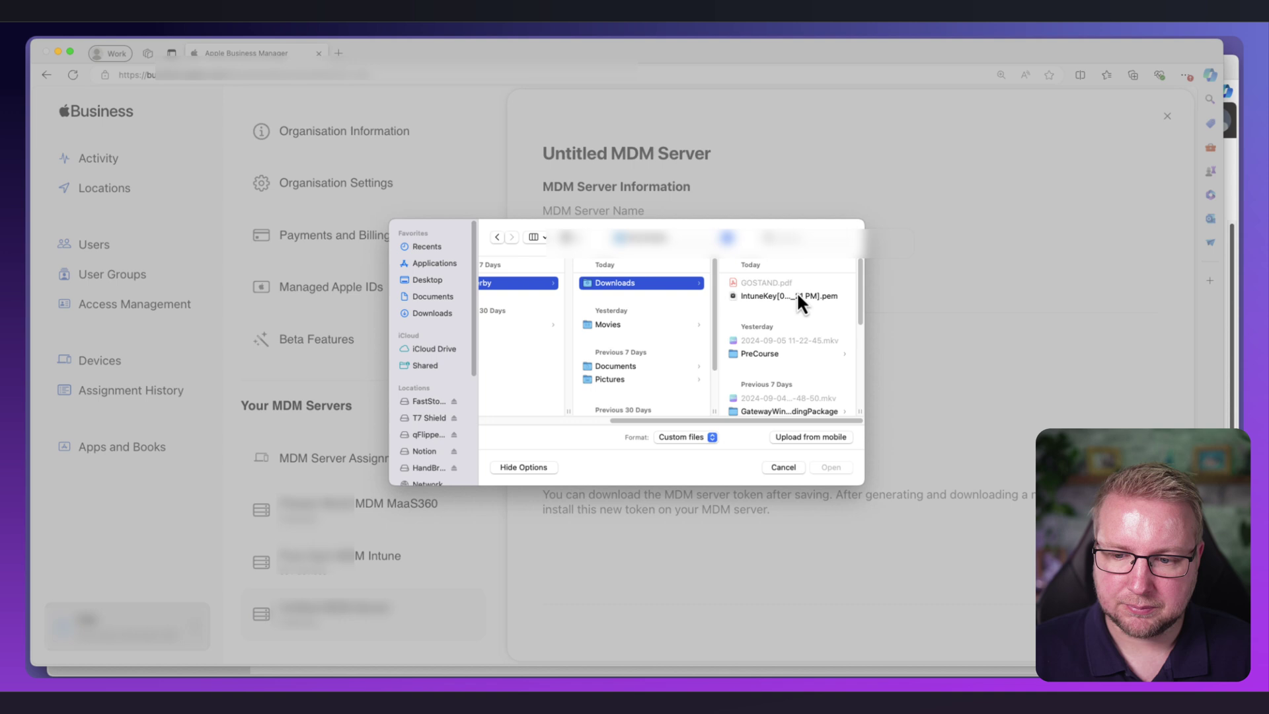
left_click(798, 296)
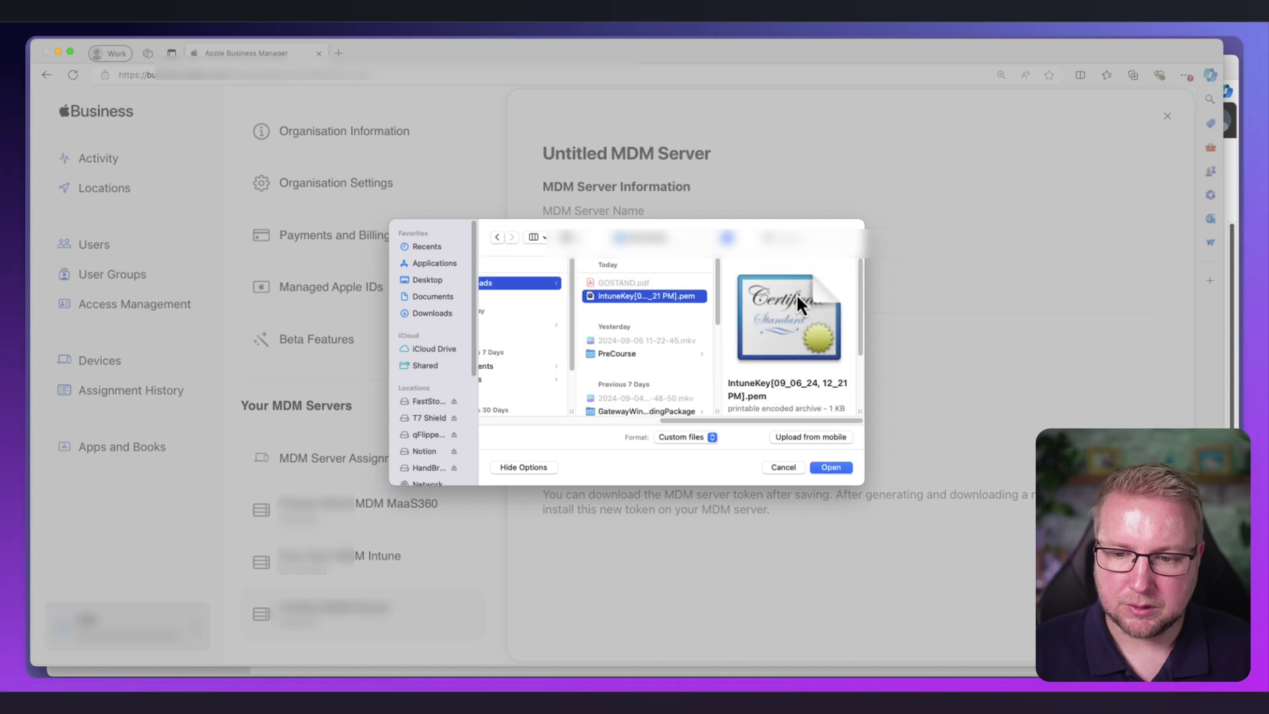
left_click(829, 468)
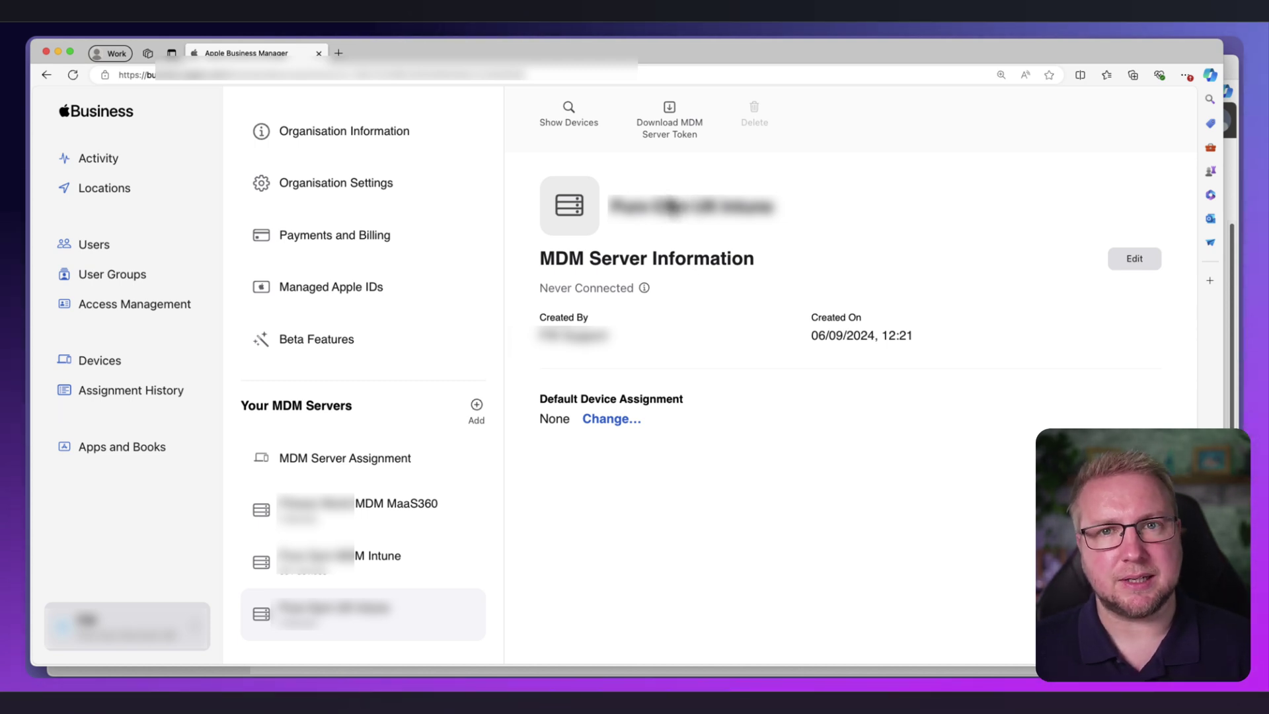
Download the new server's .p7m MDM server token and return to the Intune token form.
left_click(667, 131)
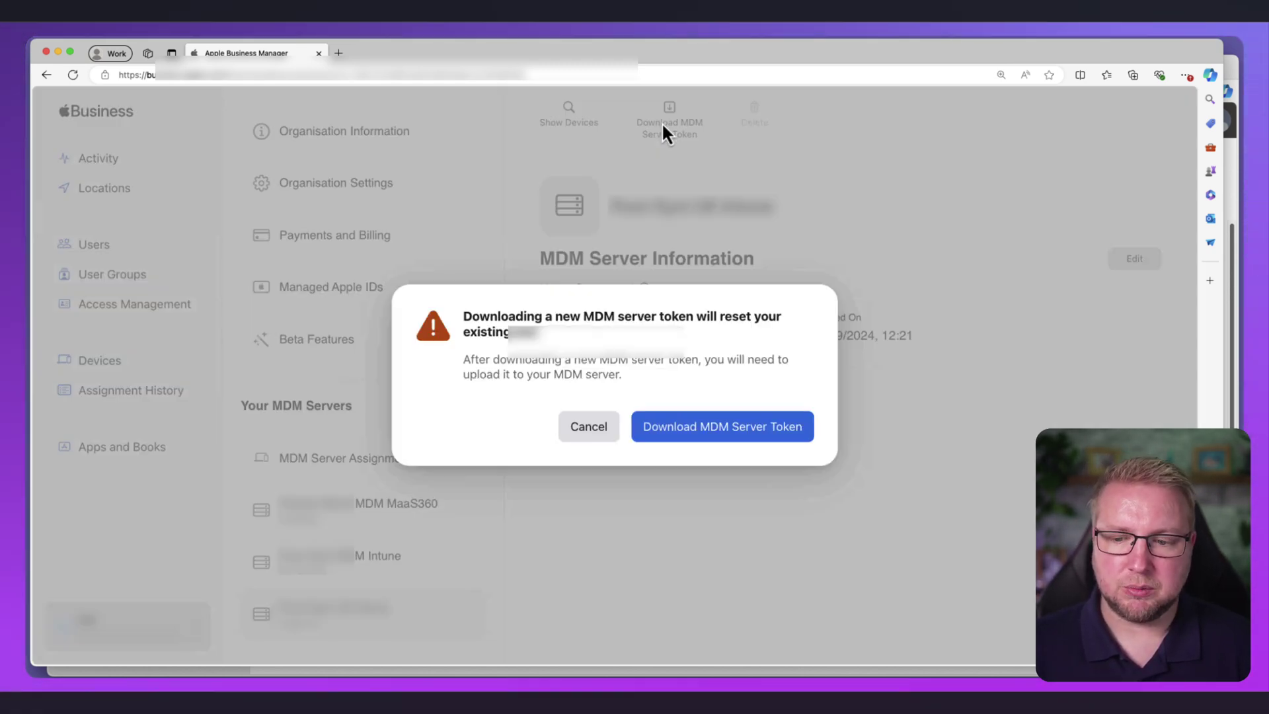
left_click(717, 435)
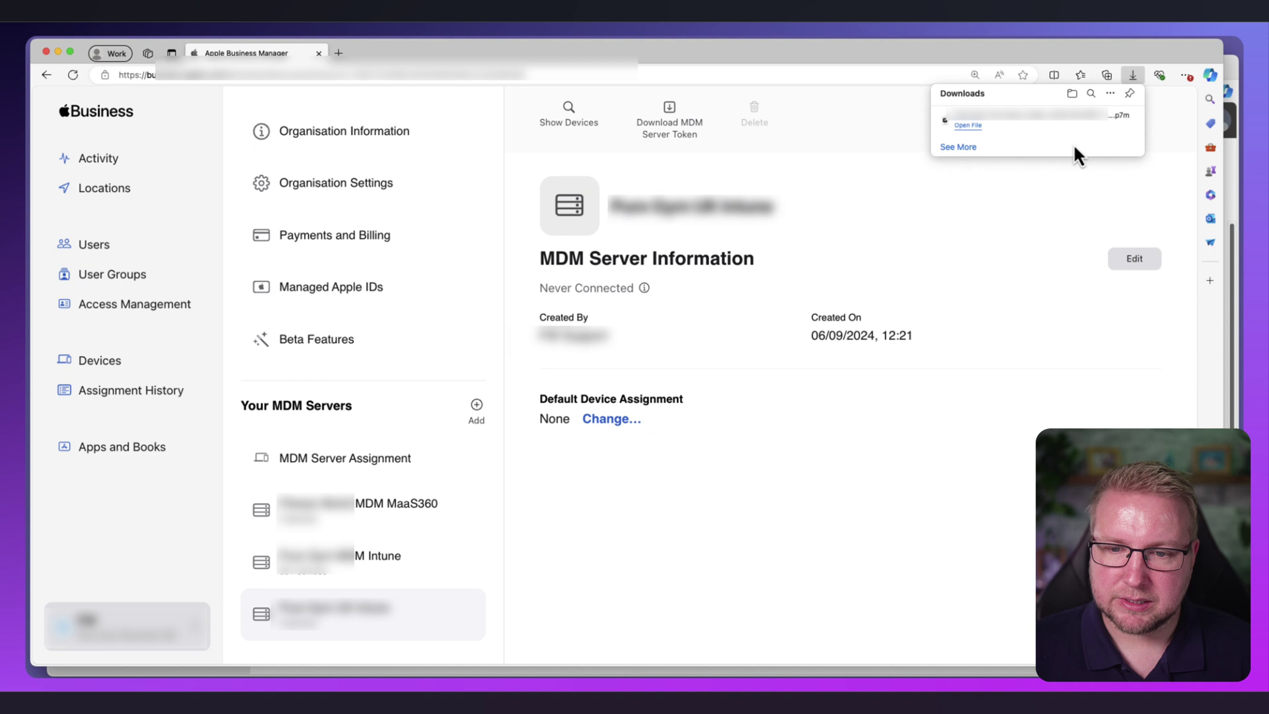
left_click(1226, 196)
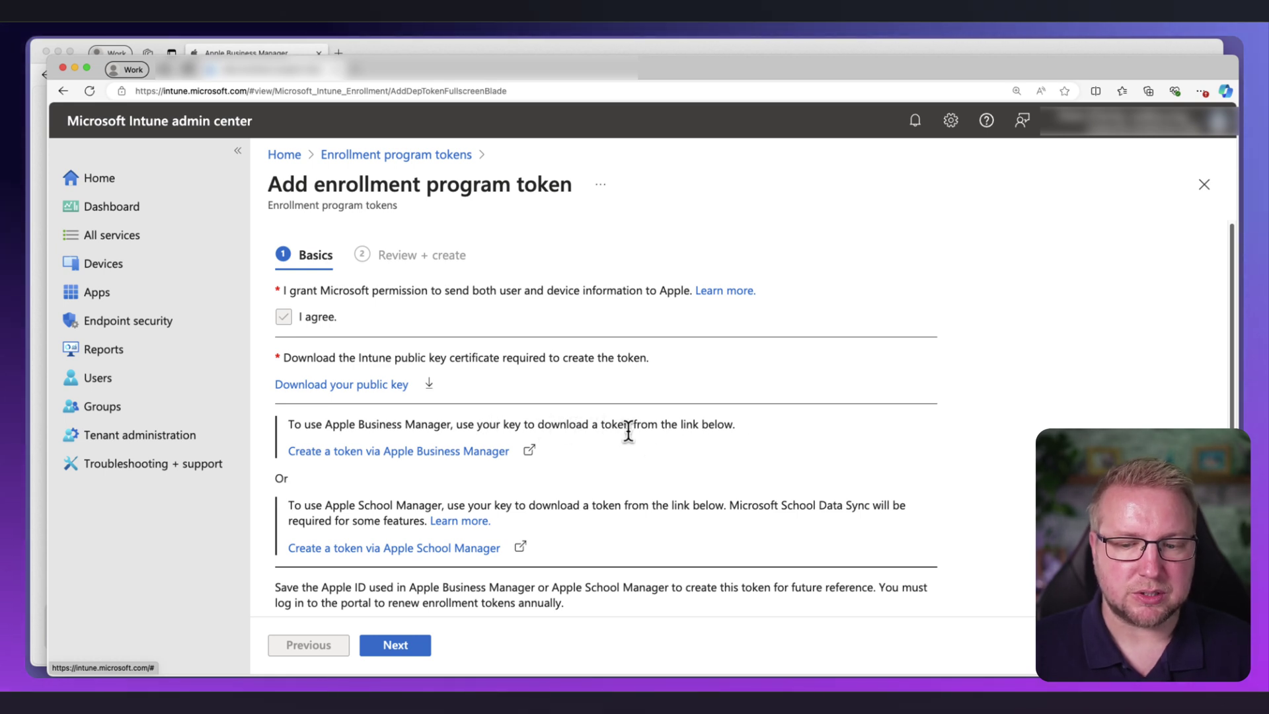
Enter the Apple ID, attach the downloaded .p7m token file, and create the enrollment program token.
scroll(658, 444, "down", 5)
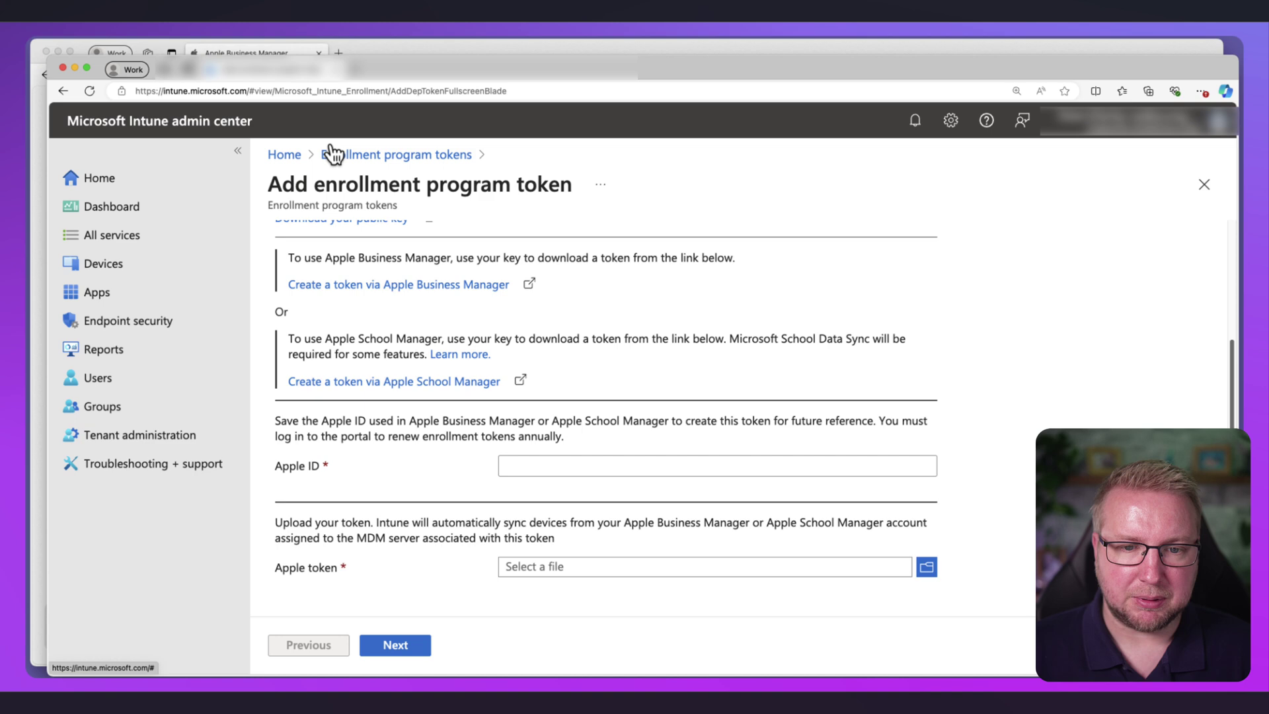
left_click(565, 466)
key("super+v")
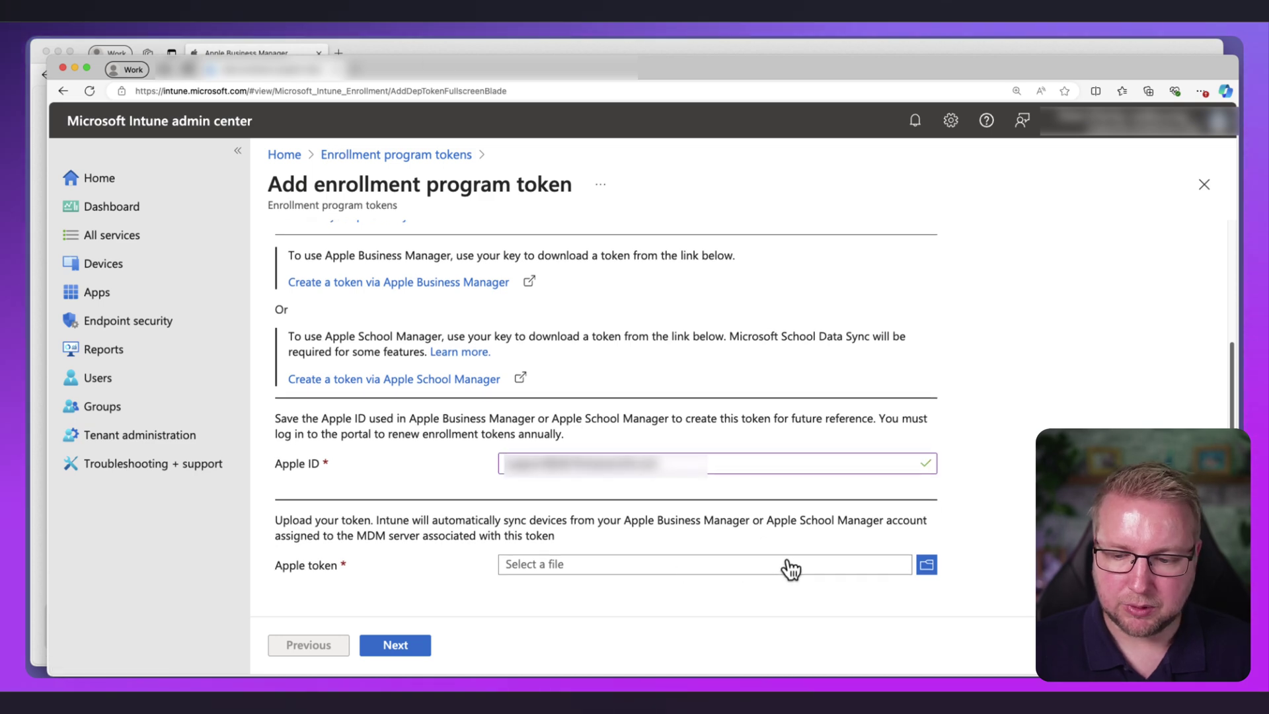
left_click(926, 567)
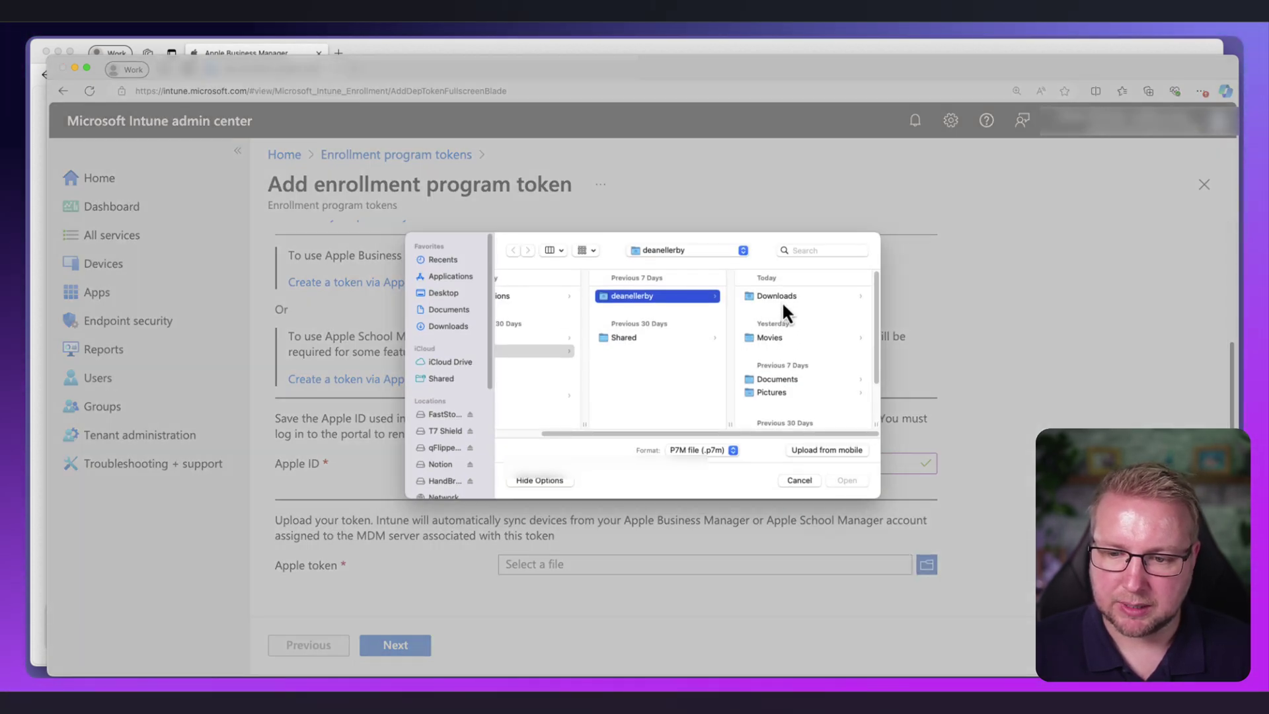
left_click(783, 297)
left_click(661, 324)
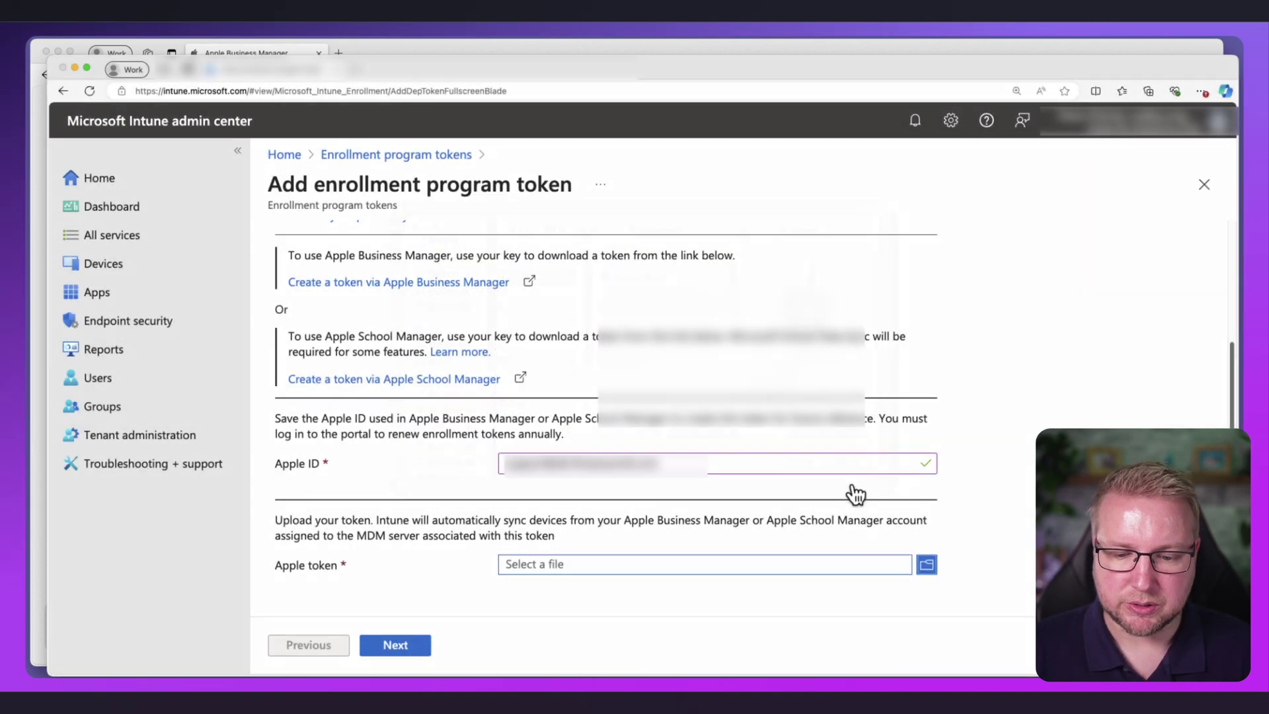
left_click(387, 648)
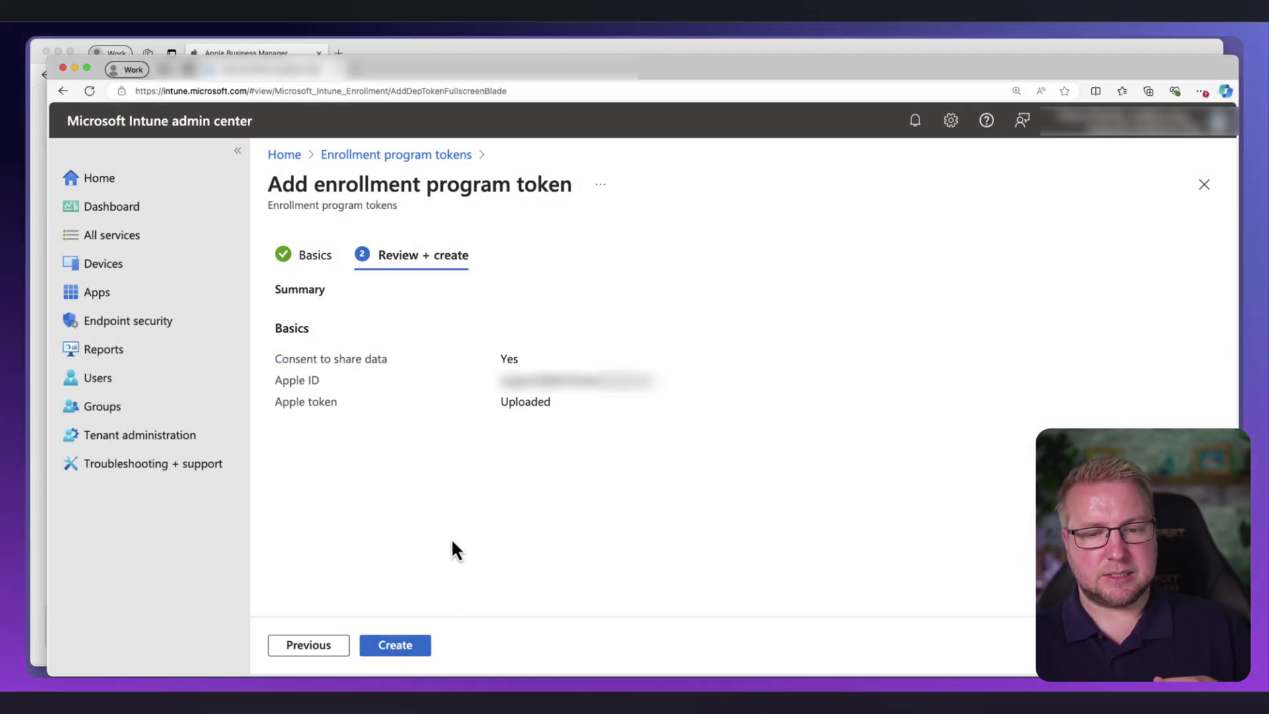
left_click(411, 642)
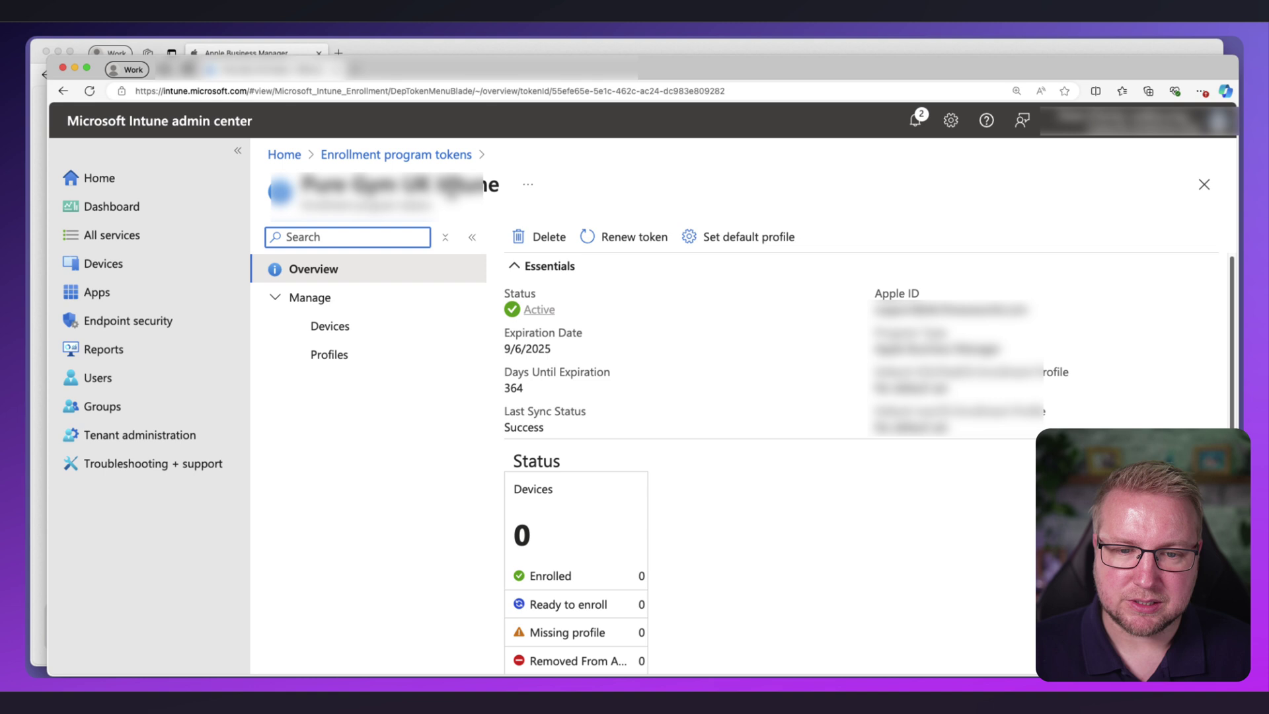
Confirm the new token is Active with 0 devices in the tokens list, then return to Apple Business Manager.
left_click(409, 156)
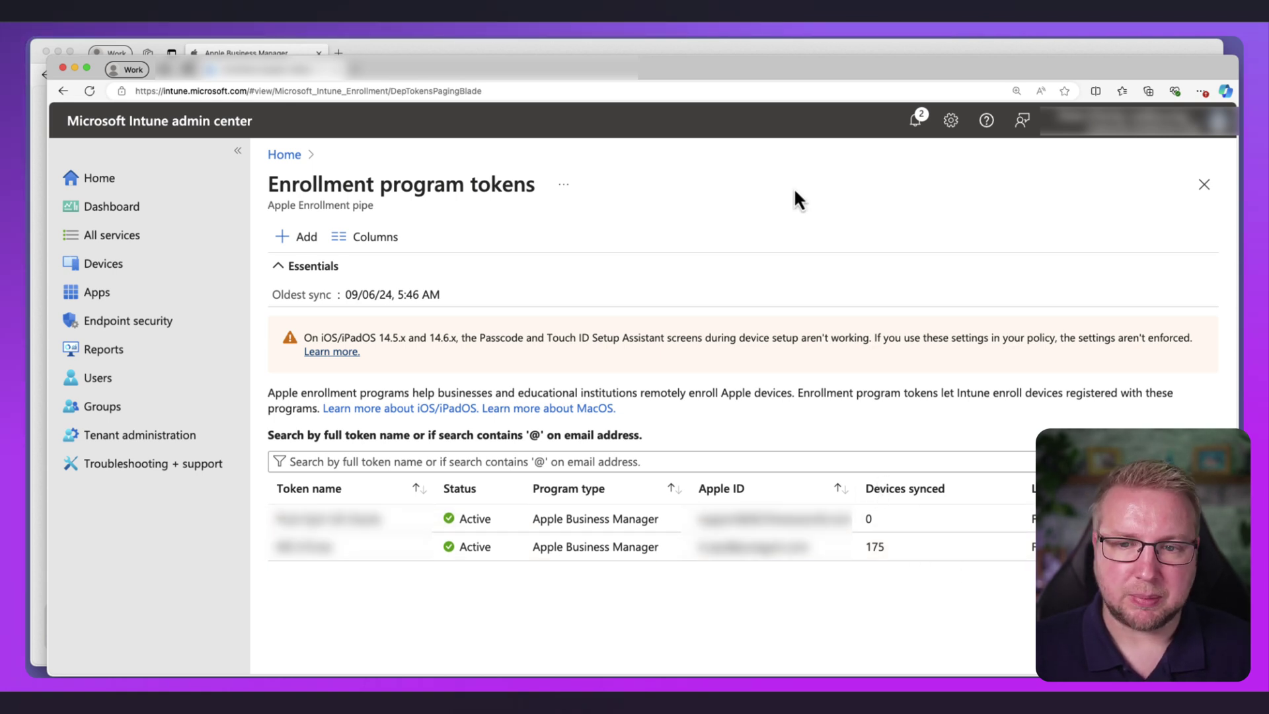
left_click(691, 47)
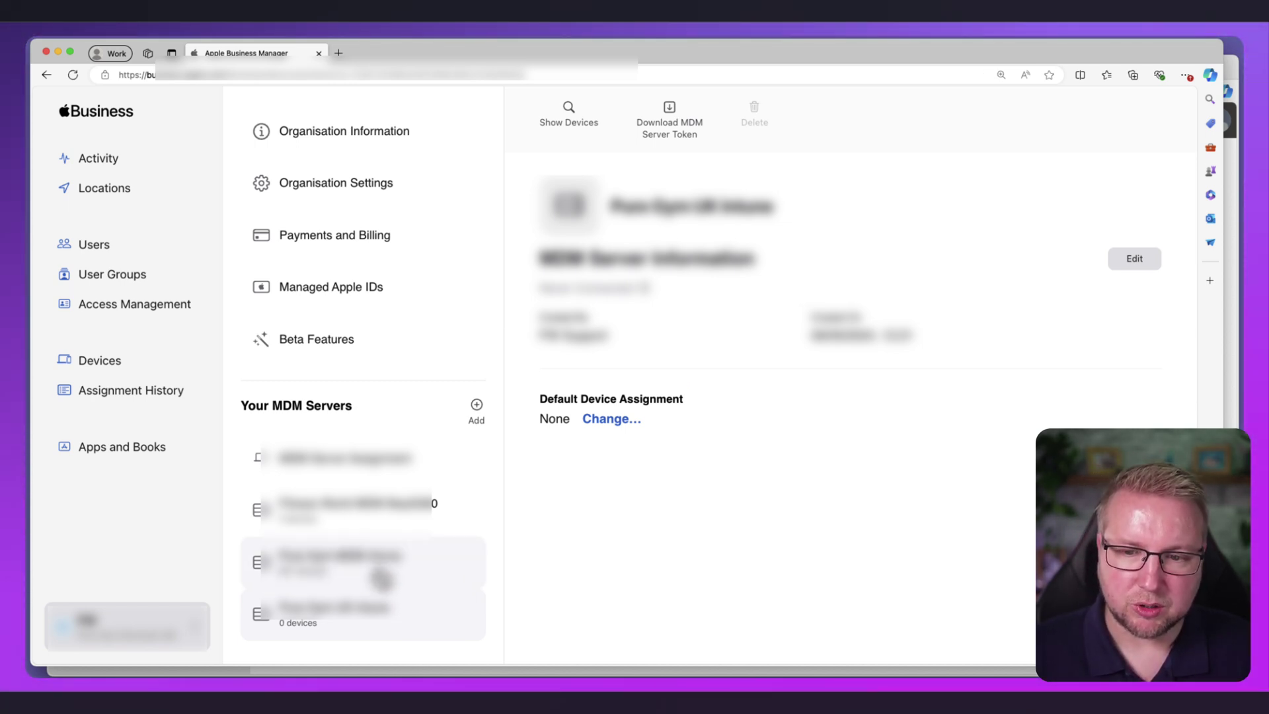
Inspect an existing MDM server's iPad and its MDM server assignment, cancelling without changes.
left_click(380, 577)
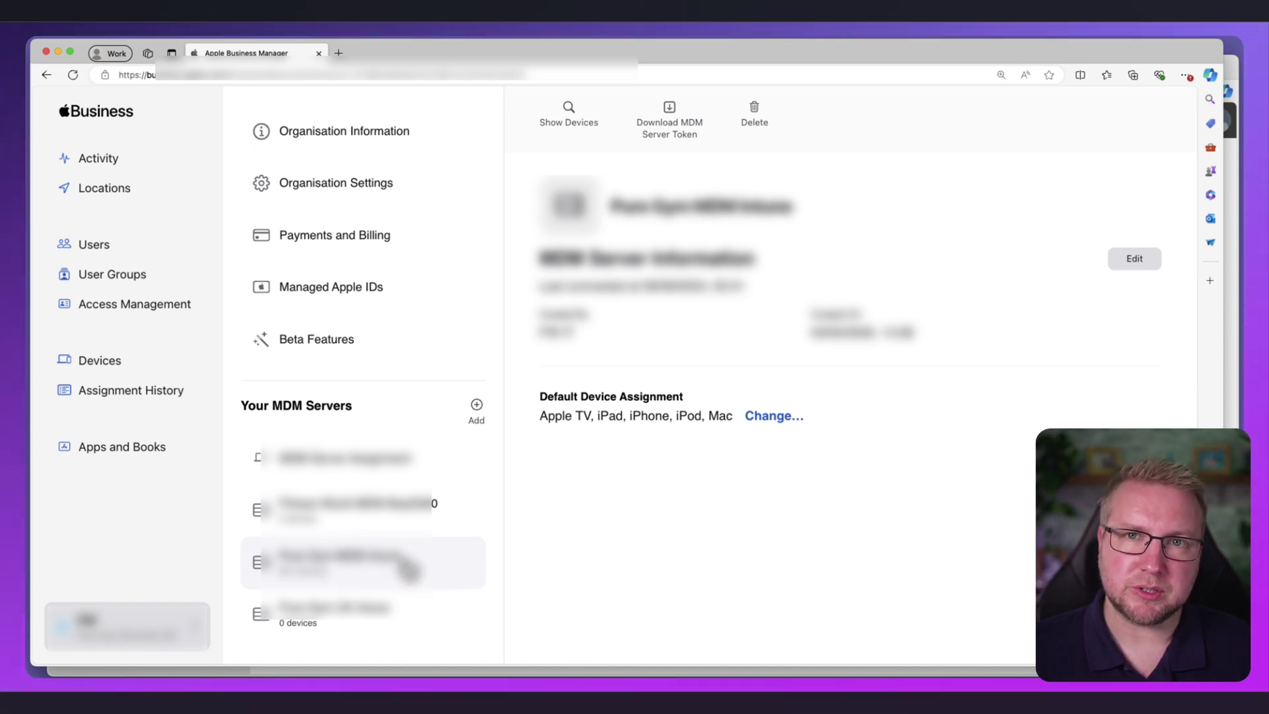
left_click(570, 119)
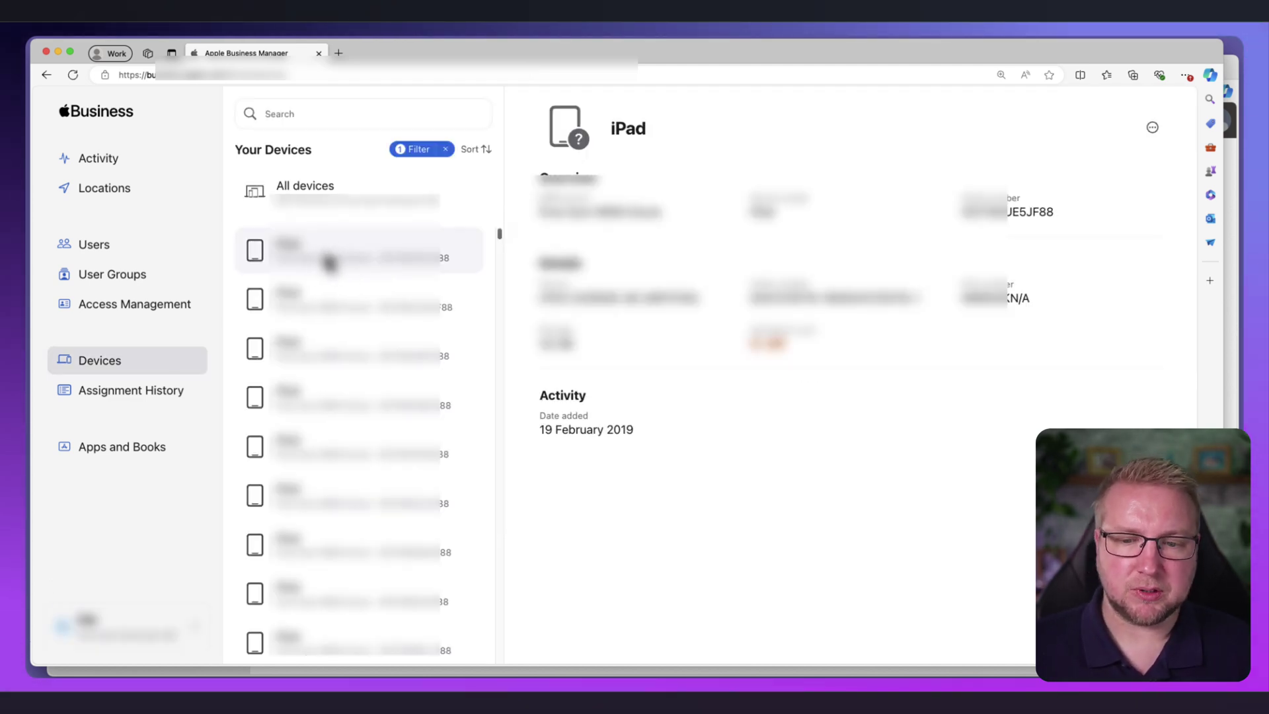
left_click(1151, 130)
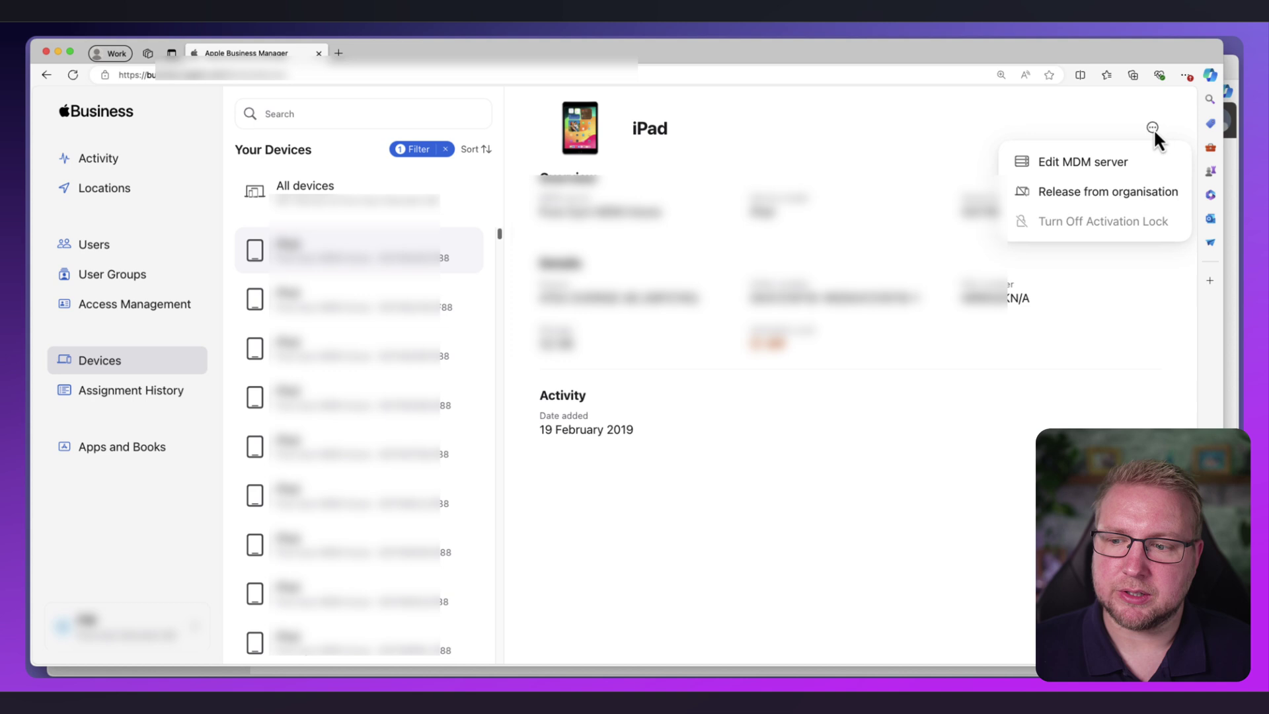
left_click(1089, 161)
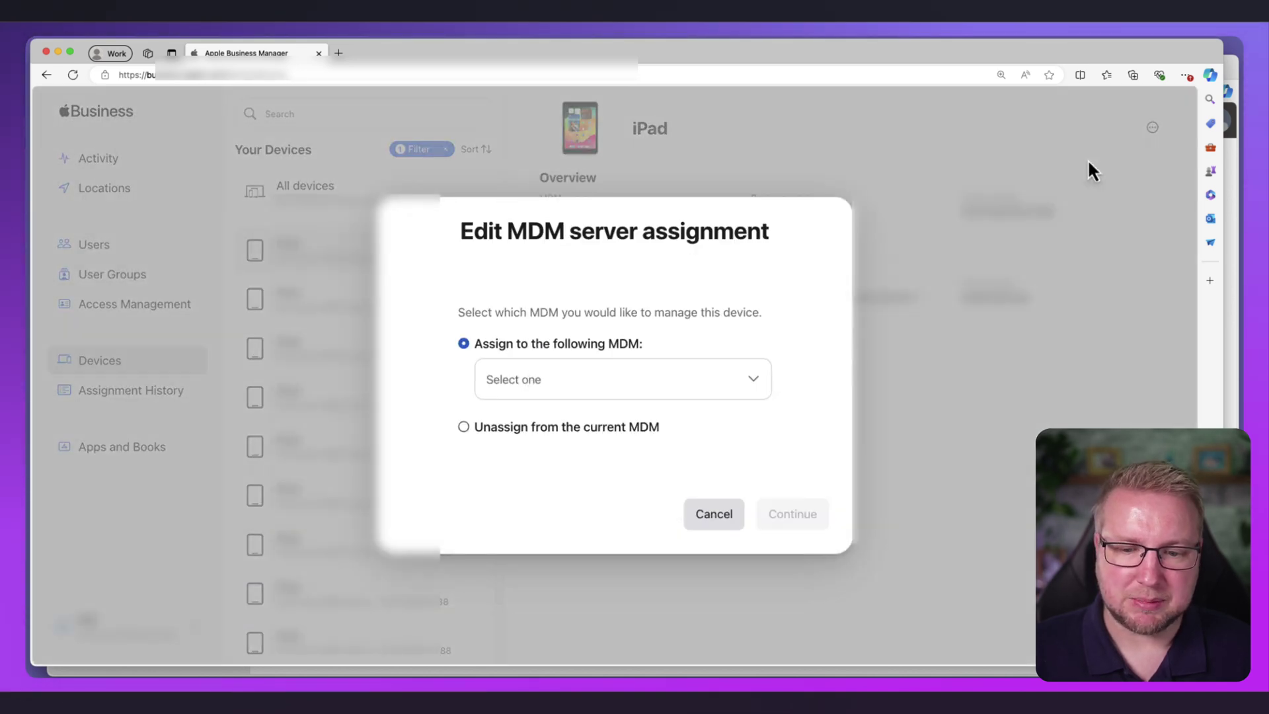
left_click(741, 383)
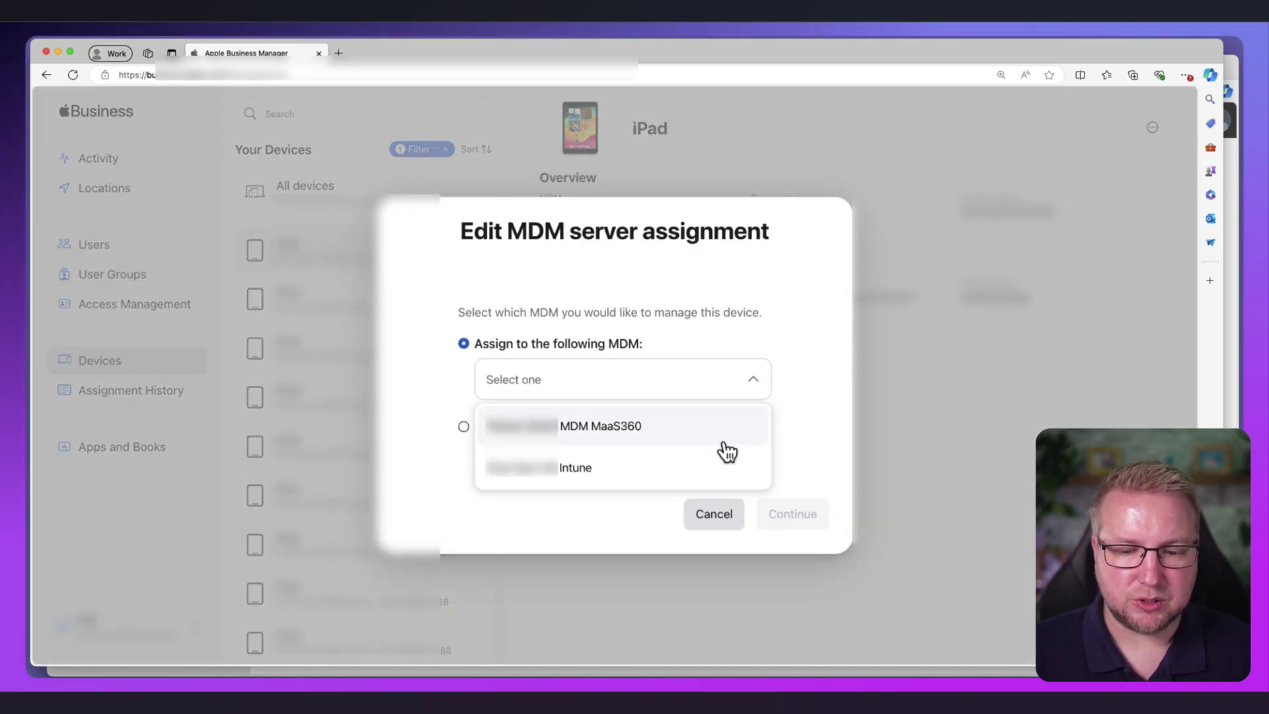
left_click(590, 525)
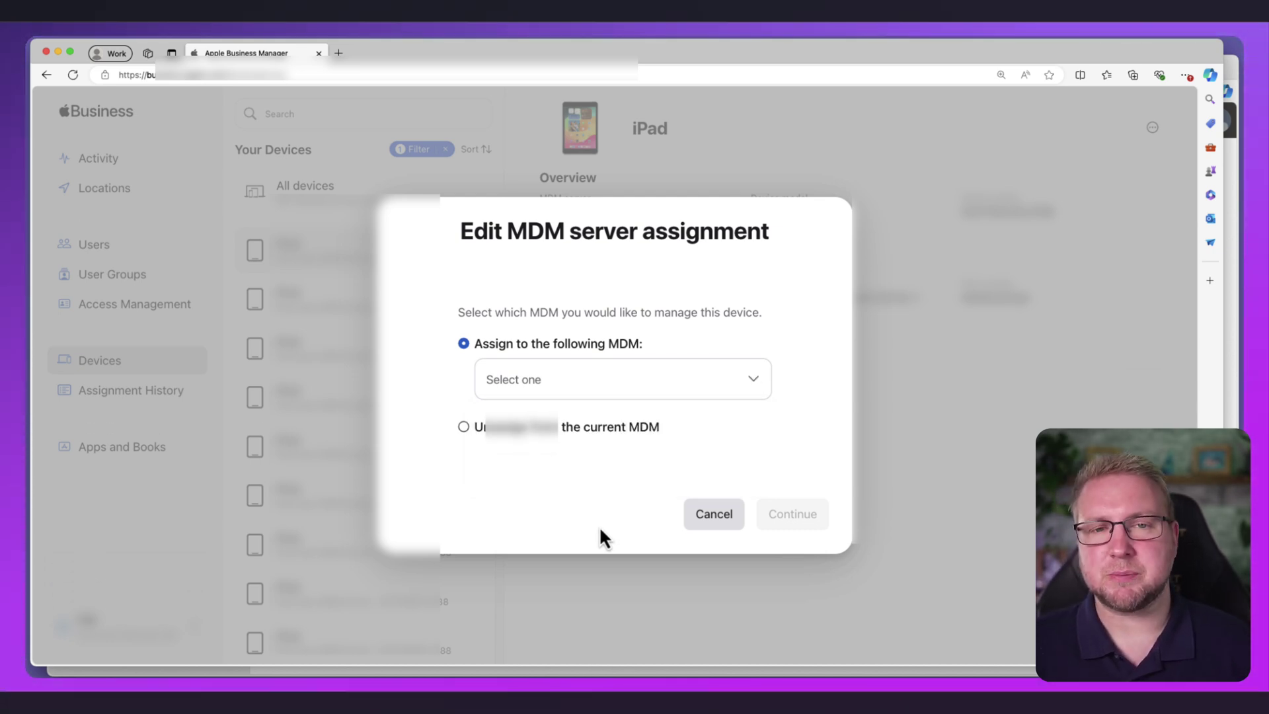
left_click(714, 514)
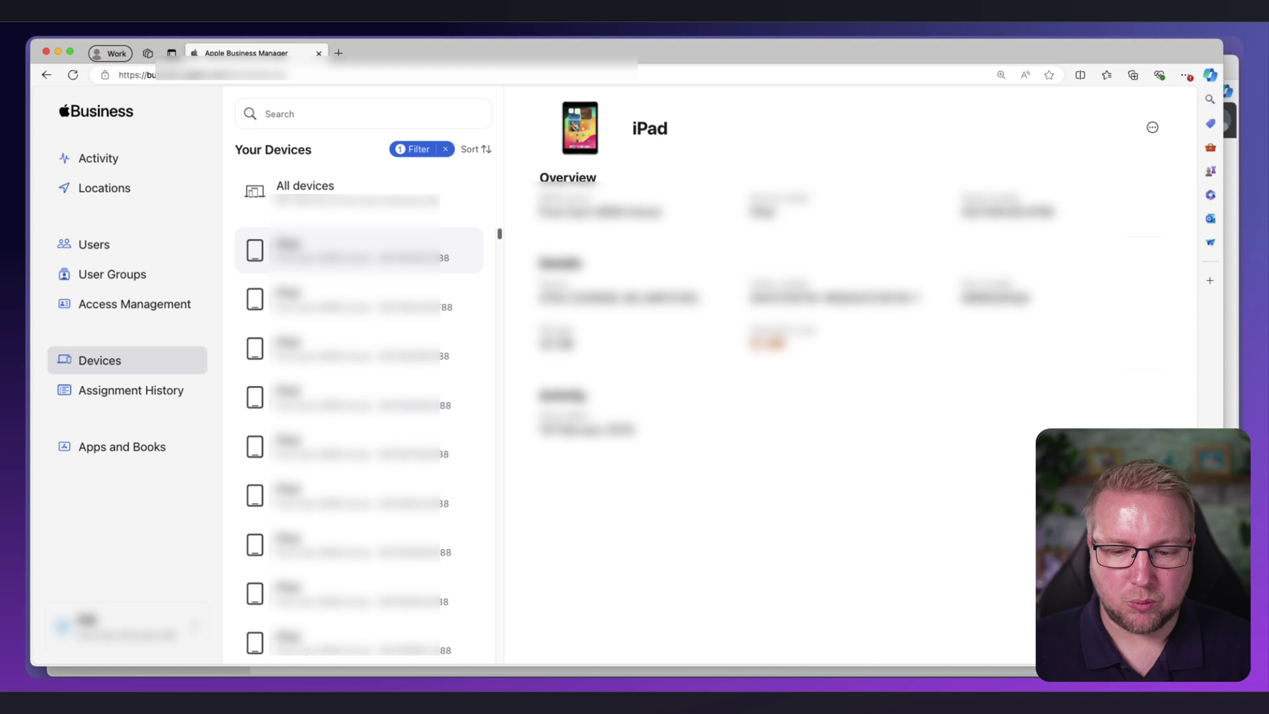
key("super+grave")
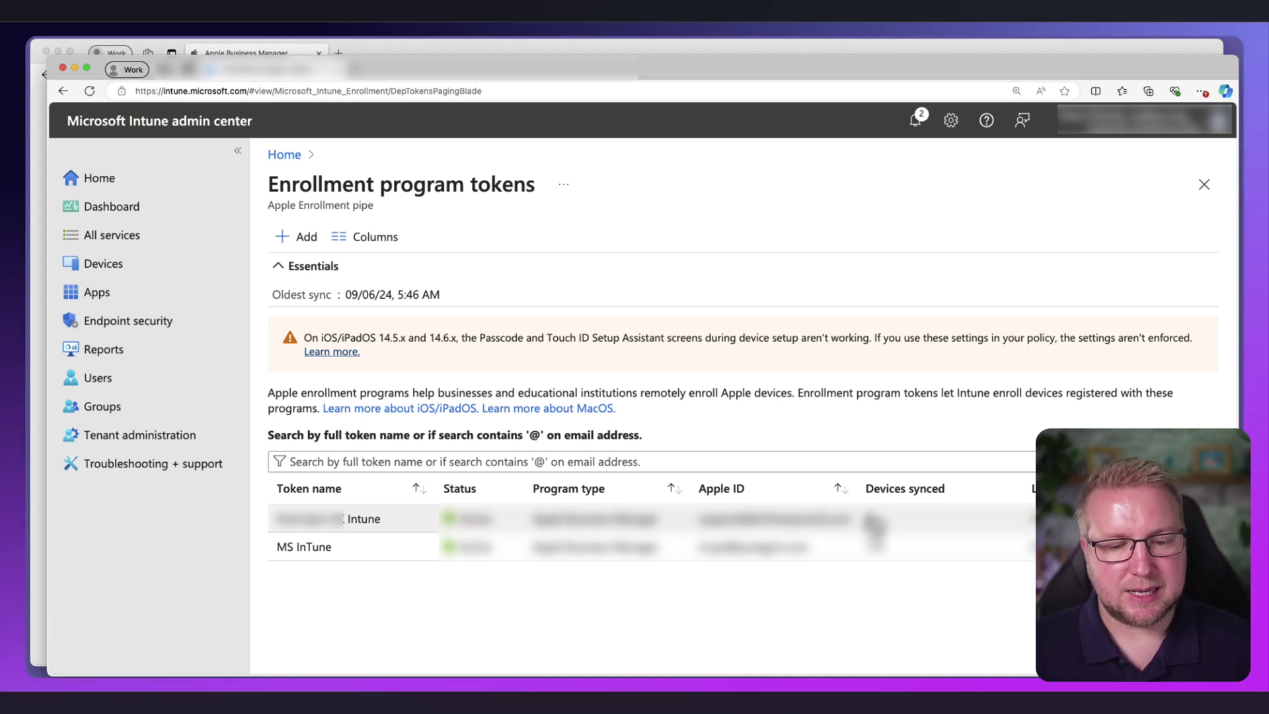
Open the new token's Profiles page and review the Create profile platform options.
left_click(363, 522)
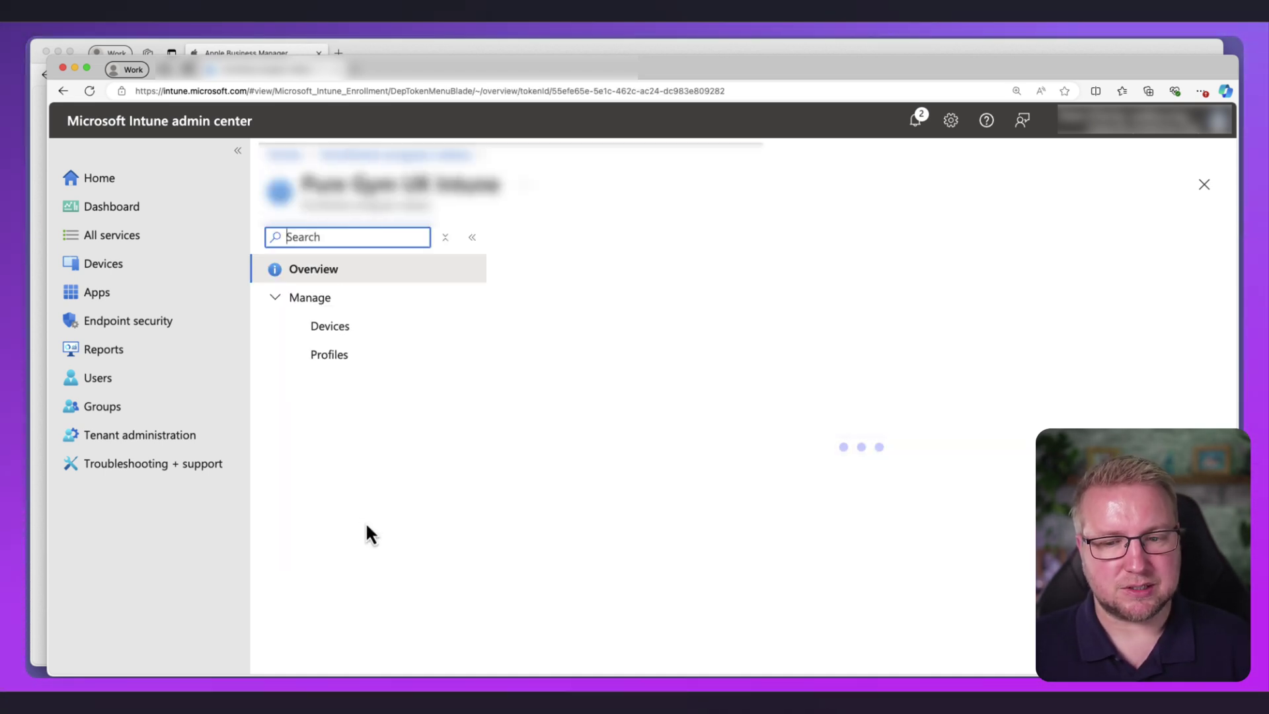
left_click(379, 368)
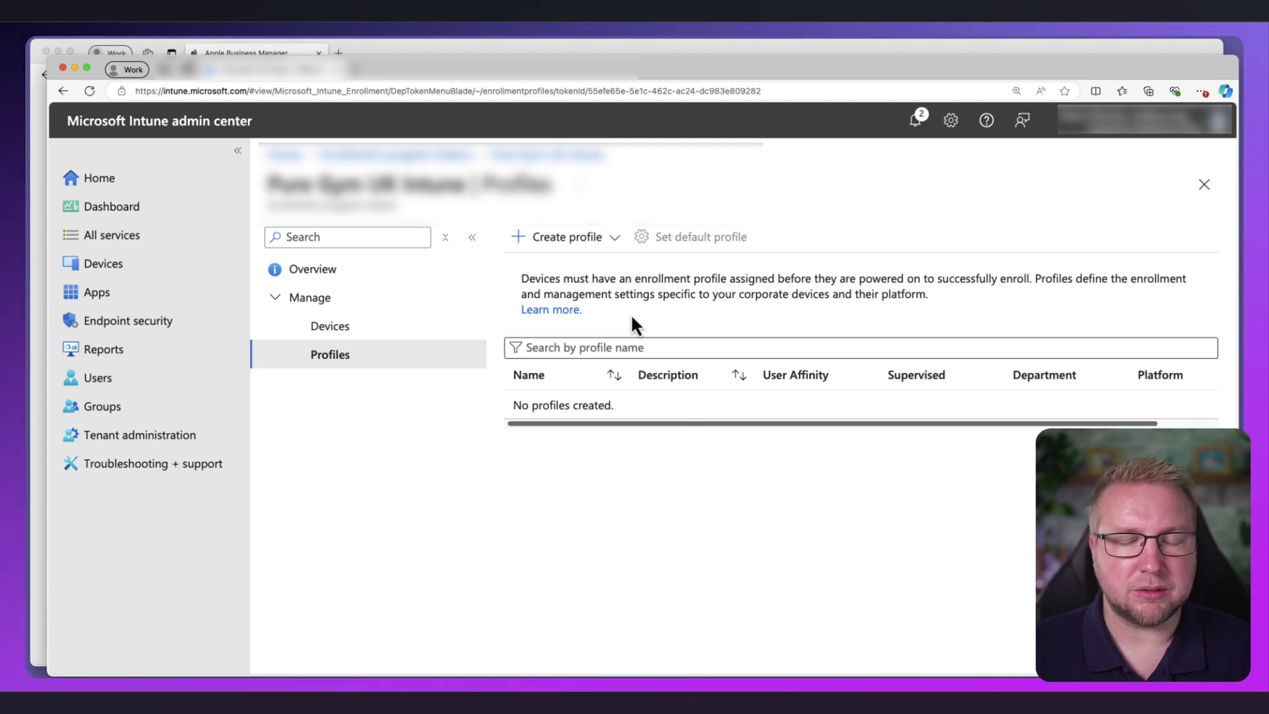
left_click(615, 238)
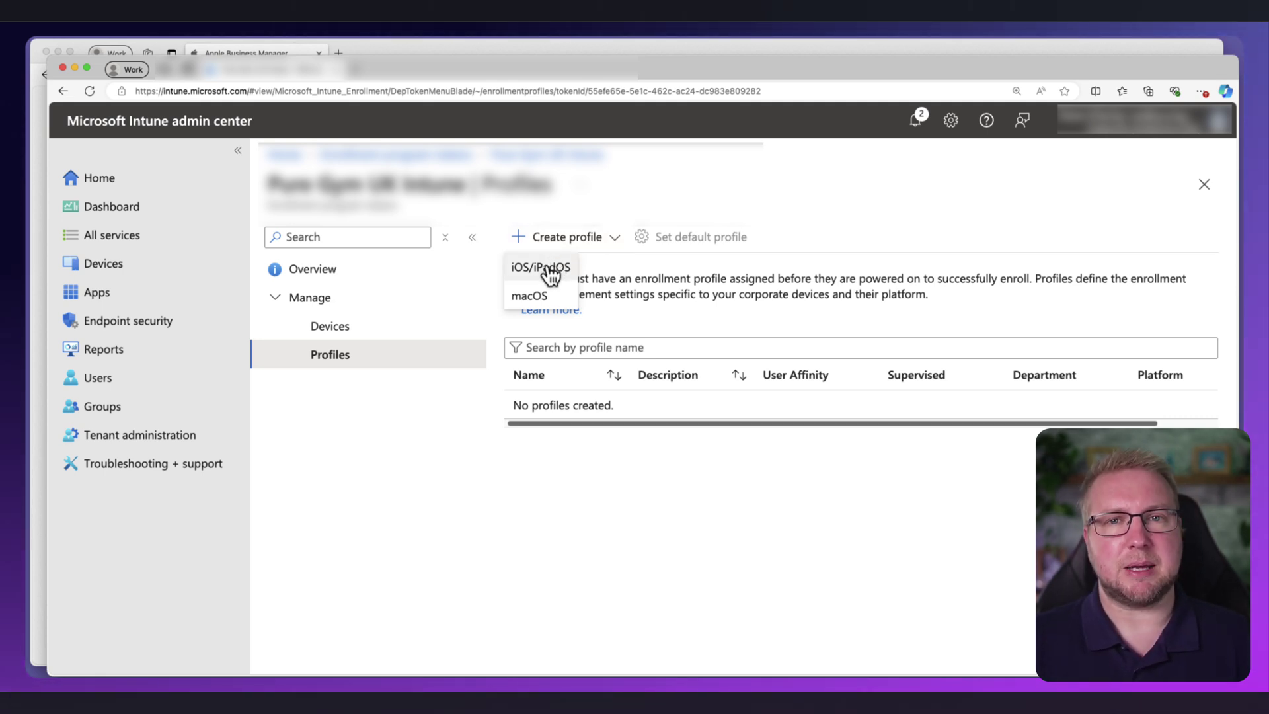
left_click(675, 271)
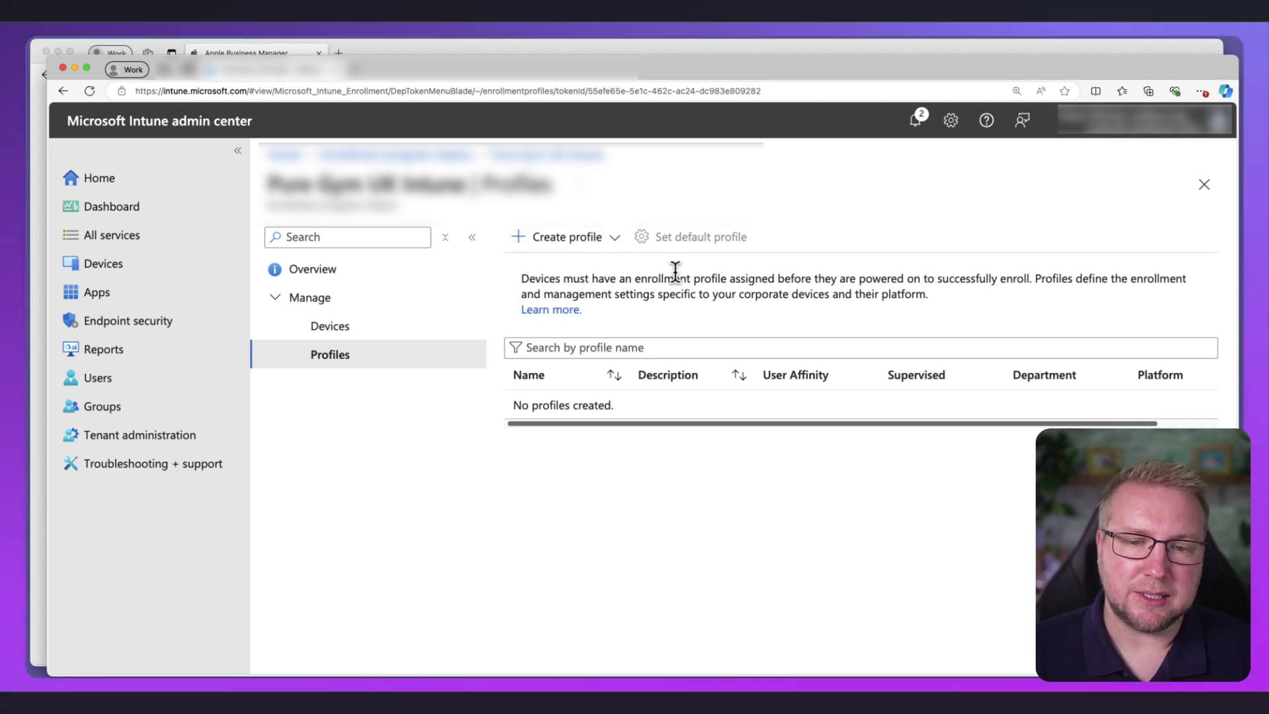